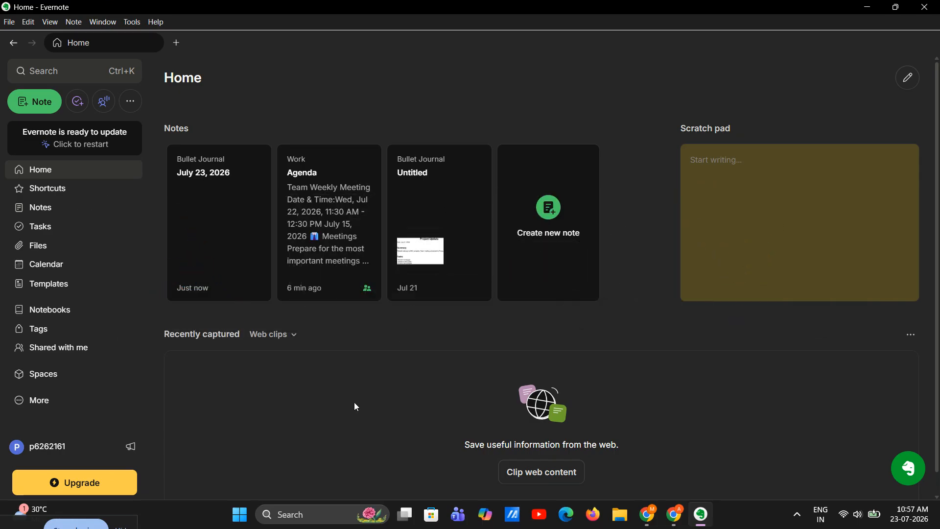
left_click(47, 314)
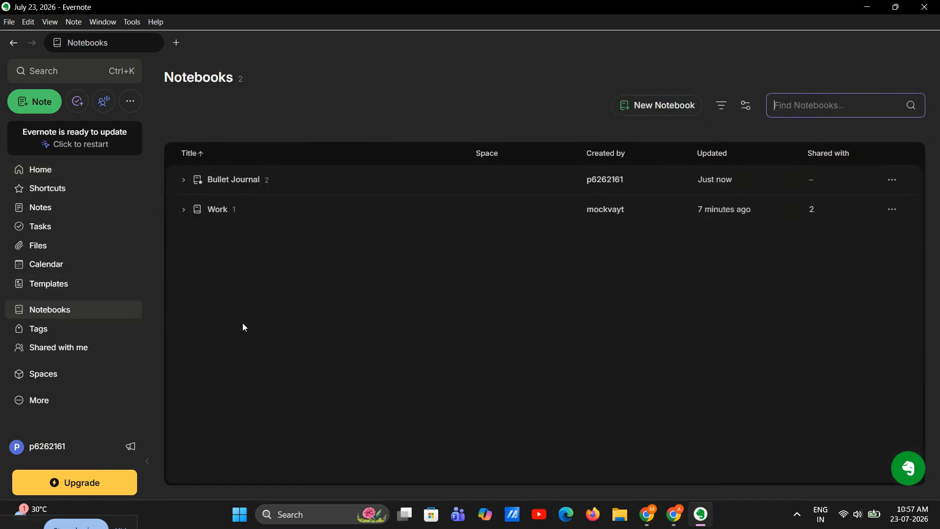
left_click(655, 111)
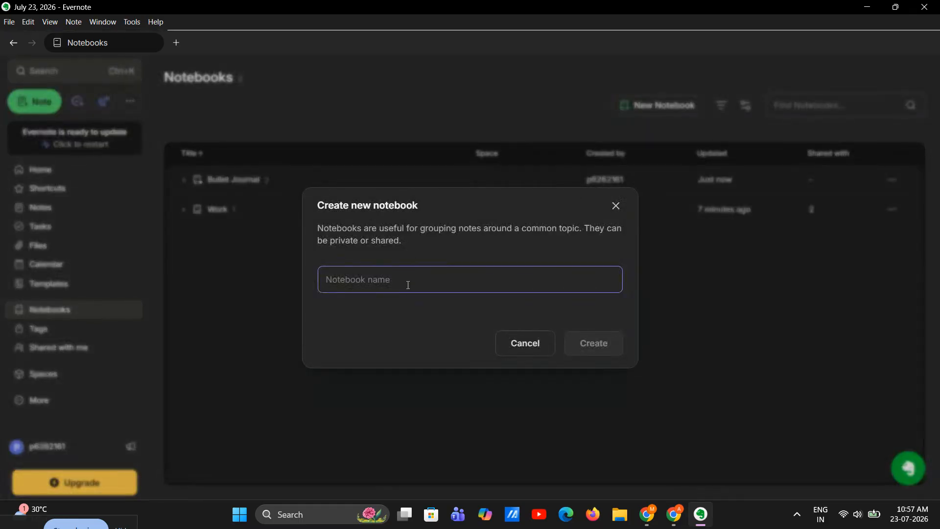
type("Bu")
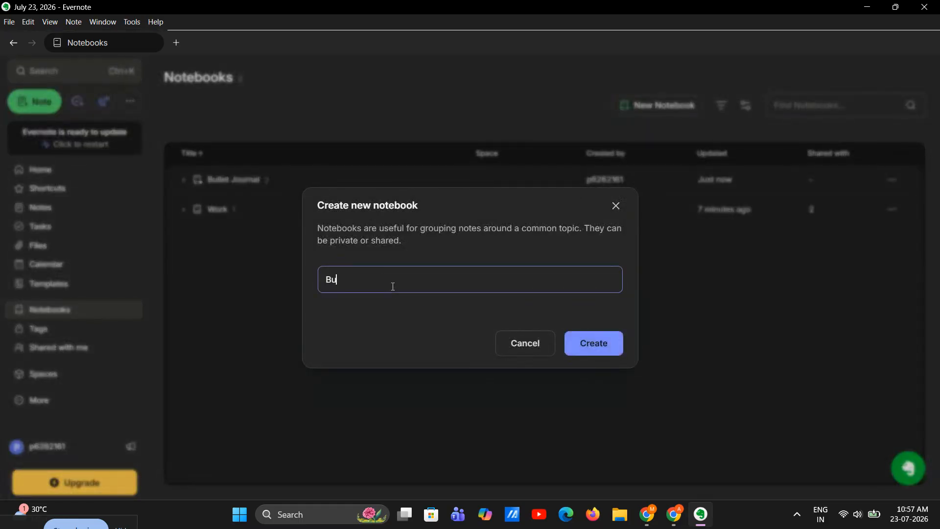
type("llet Journal")
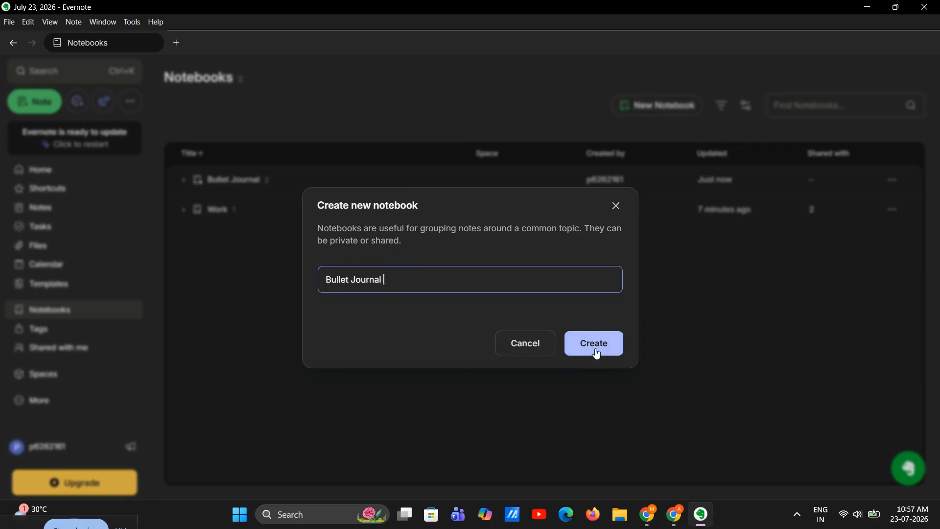
left_click(615, 208)
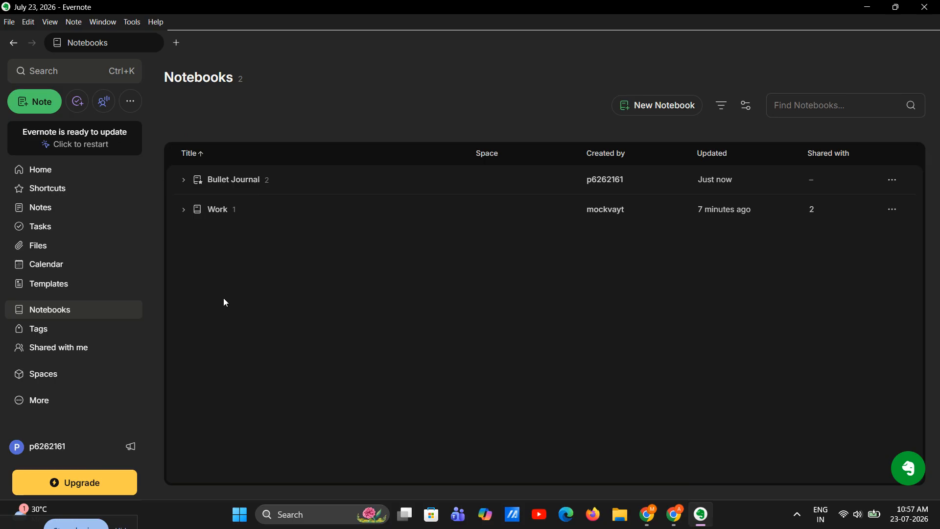
Create a blank note, and fill the July 23, 2026 note with Tasks, Events and Notes sections, from "Reply to emails" to "Need to follow up on website updates."
left_click(44, 103)
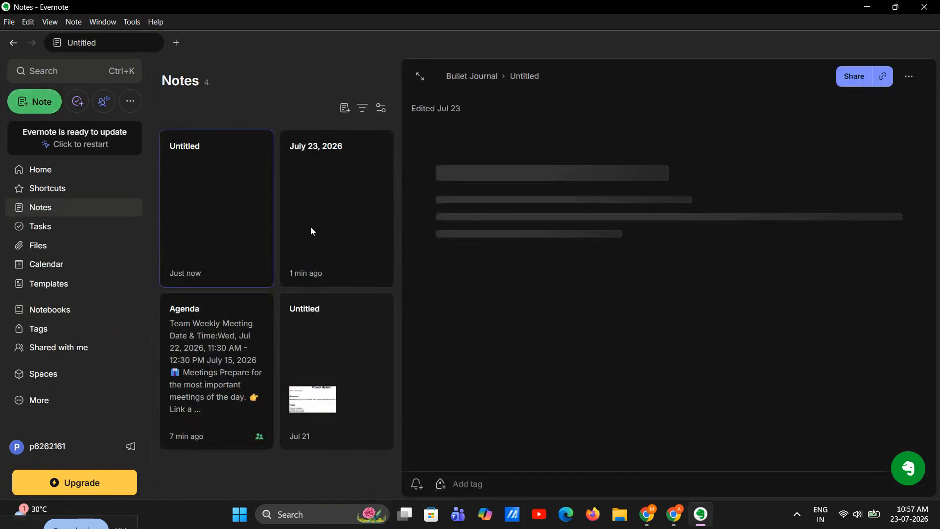
left_click(309, 204)
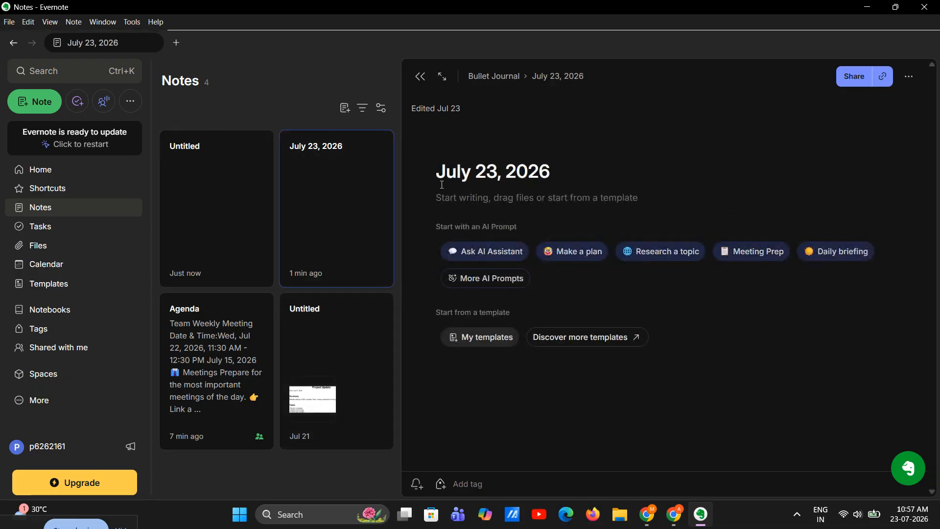
left_click(465, 199)
type("Tasks ☐ Reply to emails ☐ Finish project report ☐ Exercise for 30 minutes  Events • Team meeting at 10:00 AM • Client call at 2:00 PM  Notes • Need to follow up on website updates.")
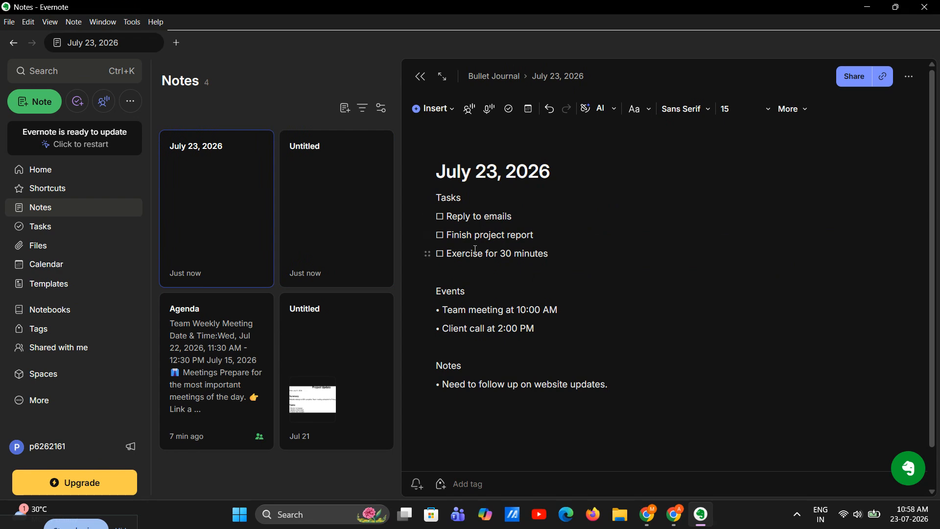
Try a bulleted list on the empty line below "Client call at 2:00 PM", and remove that line so Notes follows directly
left_click_drag(540, 329, 437, 304)
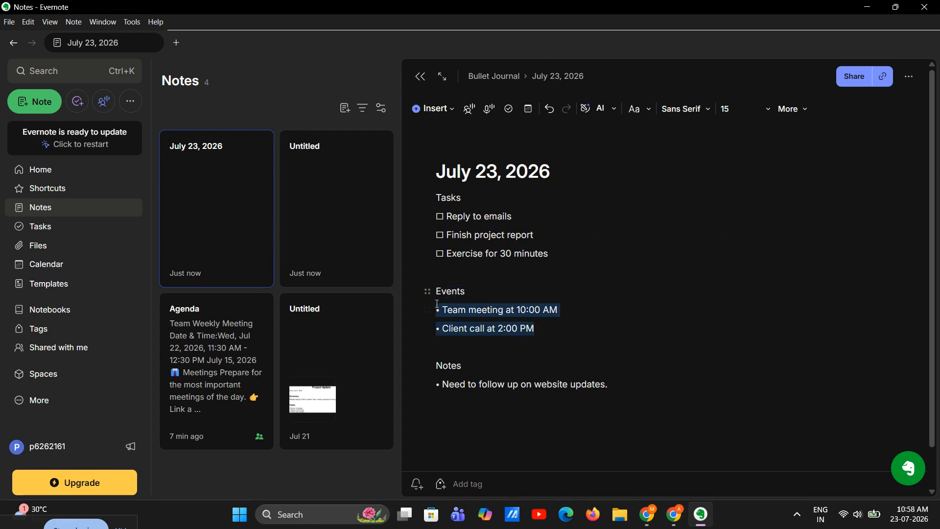
left_click(549, 334)
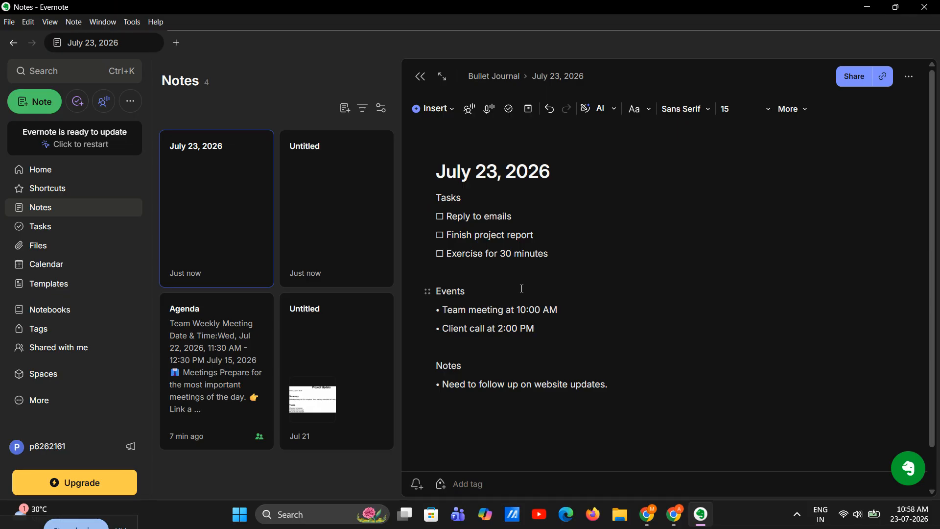
left_click(486, 339)
left_click(793, 110)
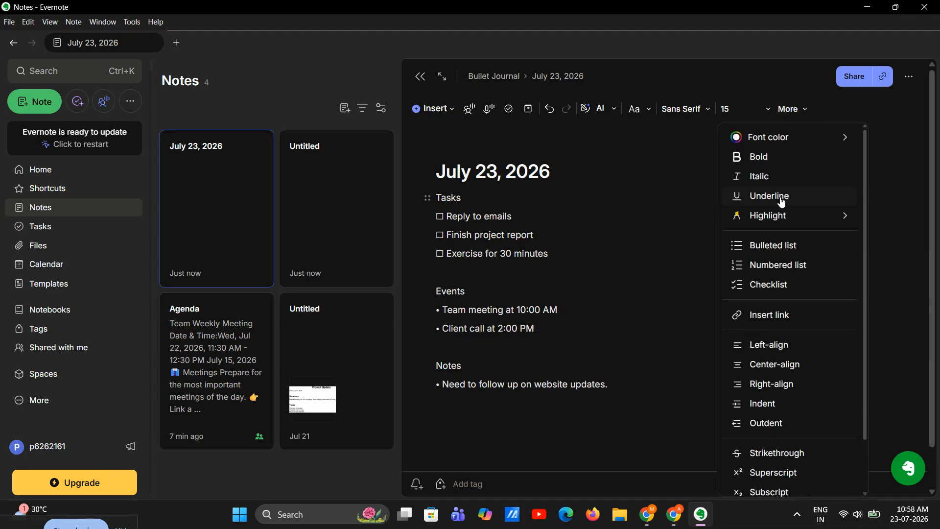
left_click(756, 247)
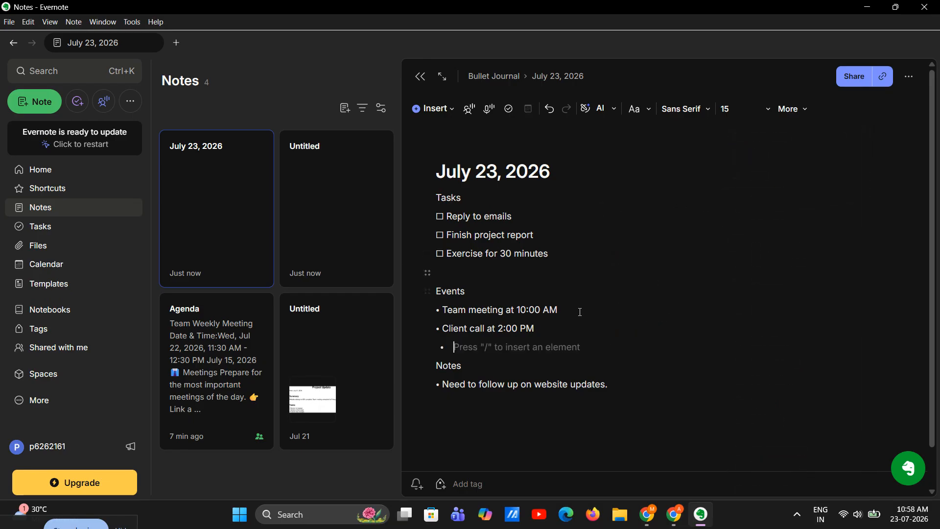
key("BackSpace")
key("BackSpace")
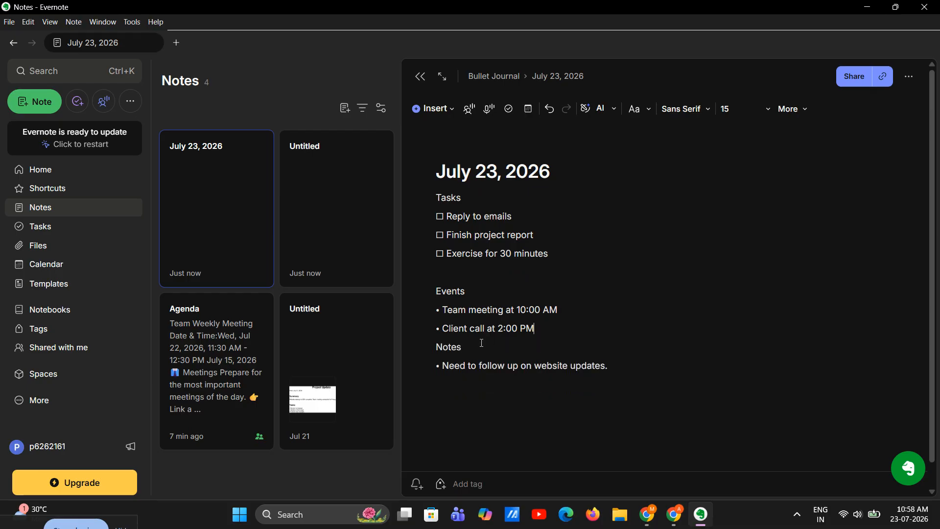
key("Return")
key("BackSpace")
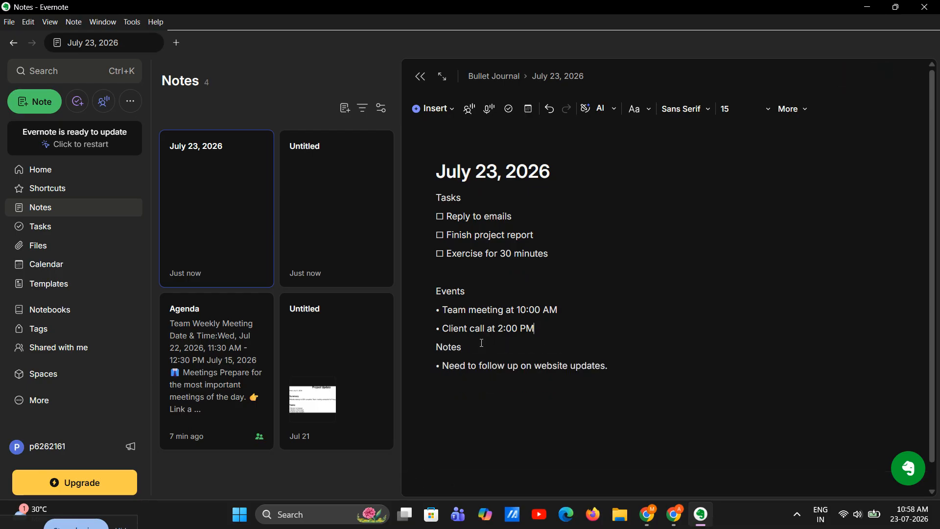
left_click(447, 395)
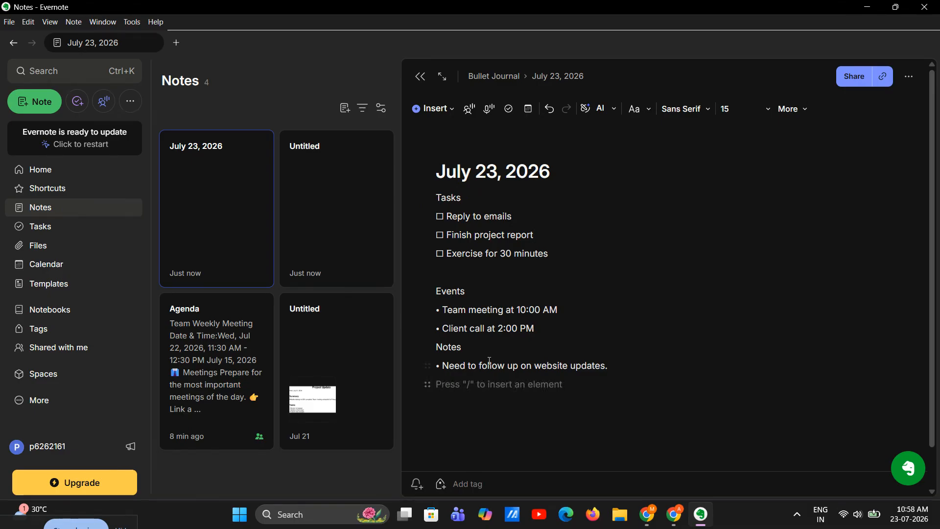
Replace the three plain-text checkbox lines under Tasks with a new task element
left_click_drag(548, 270, 420, 220)
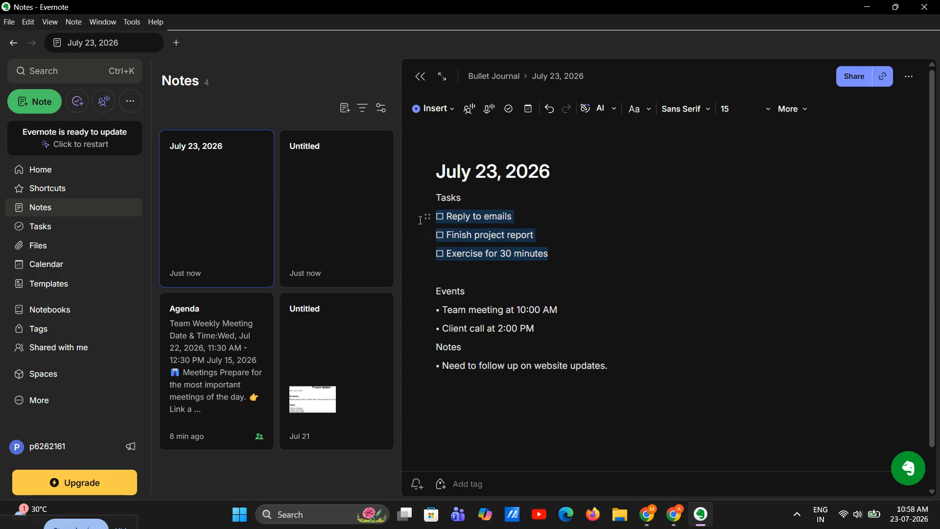
key("BackSpace")
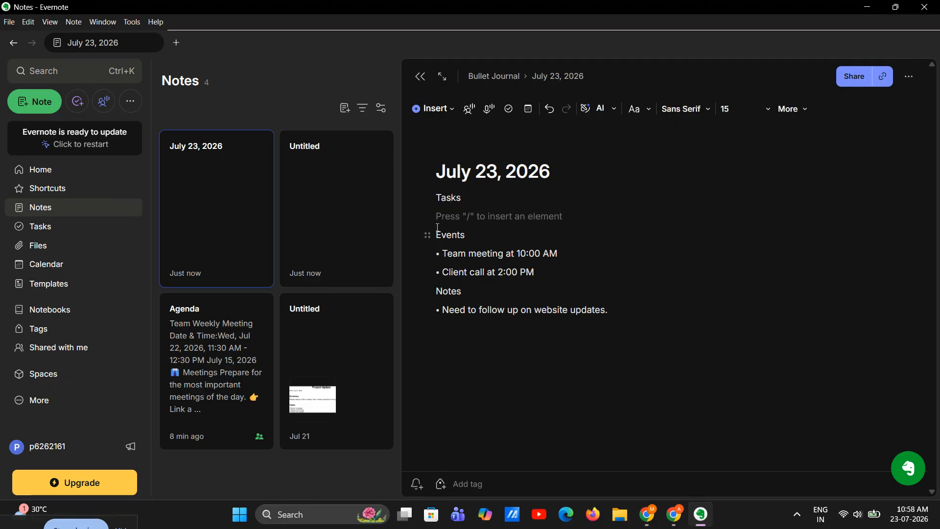
type("/tas")
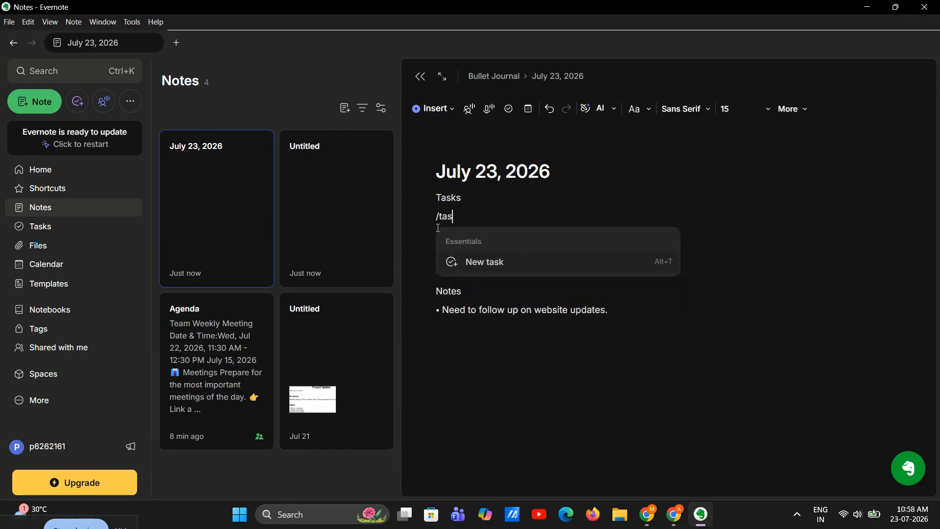
left_click(499, 264)
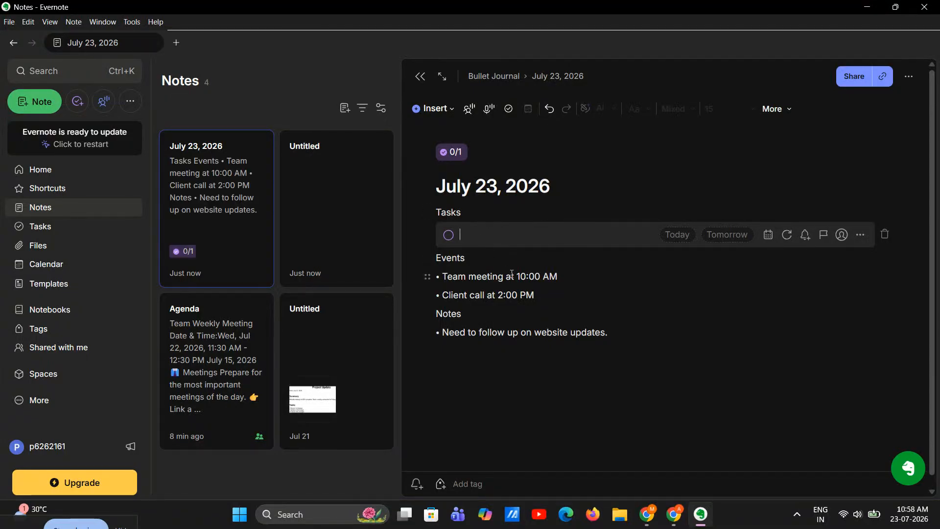
Name the new task "Reply to emails" and add a second, empty task below it
type("Re")
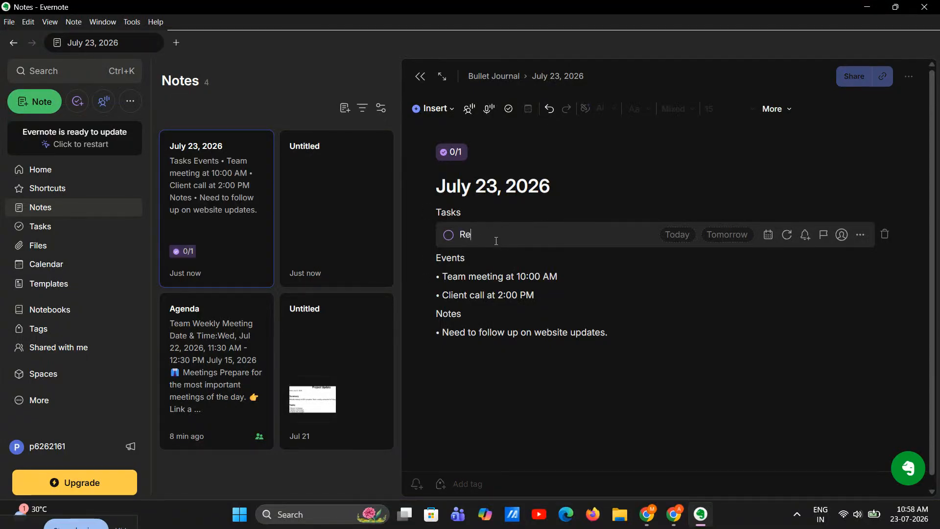
type("ply to")
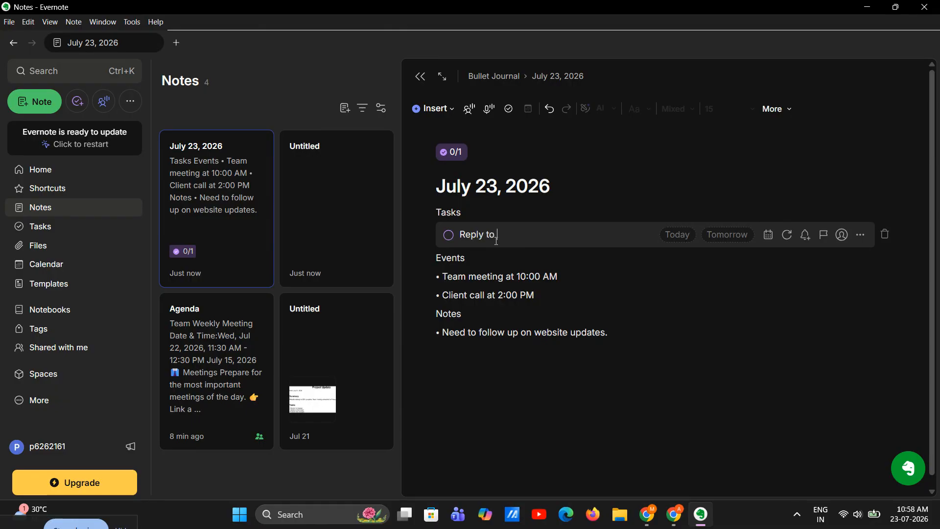
type(".E")
key("BackSpace")
type("emails")
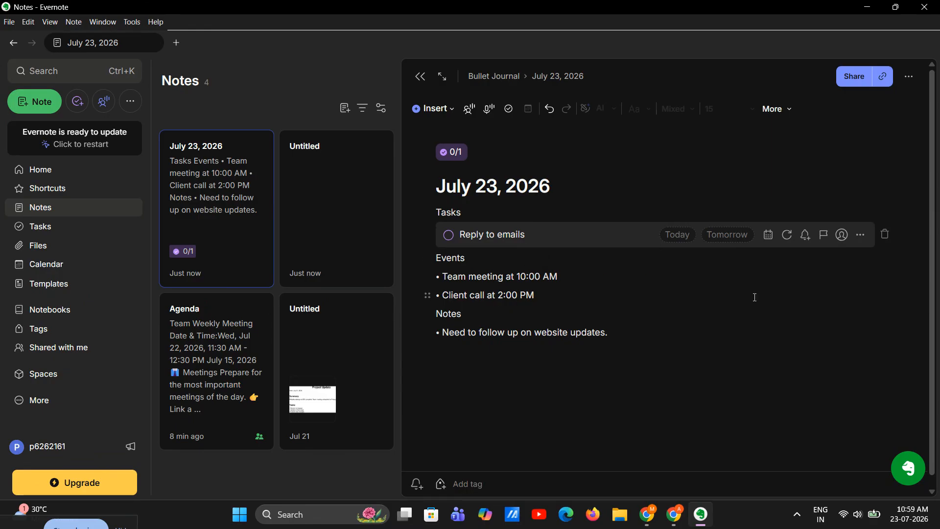
key("Return")
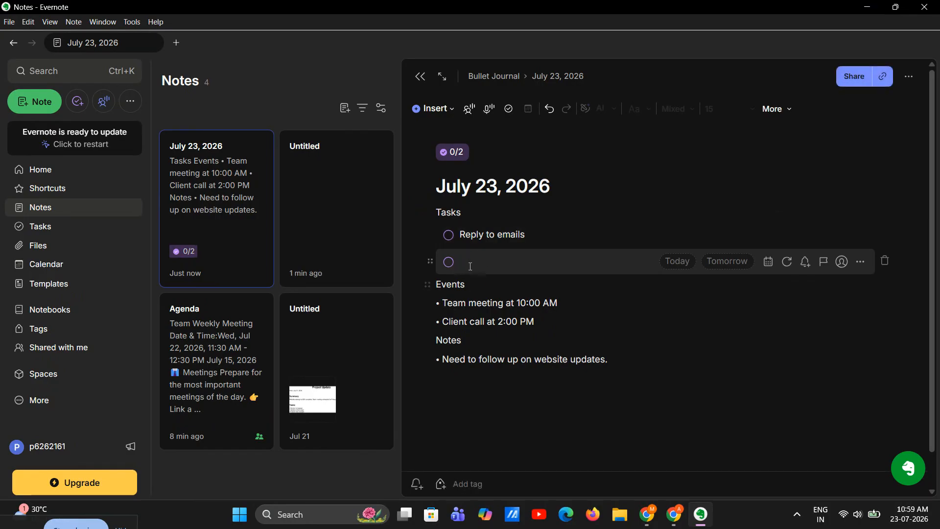
left_click(449, 236)
left_click(448, 240)
Assign the existing tags Work and Personal to the July 23, 2026 note
left_click(440, 485)
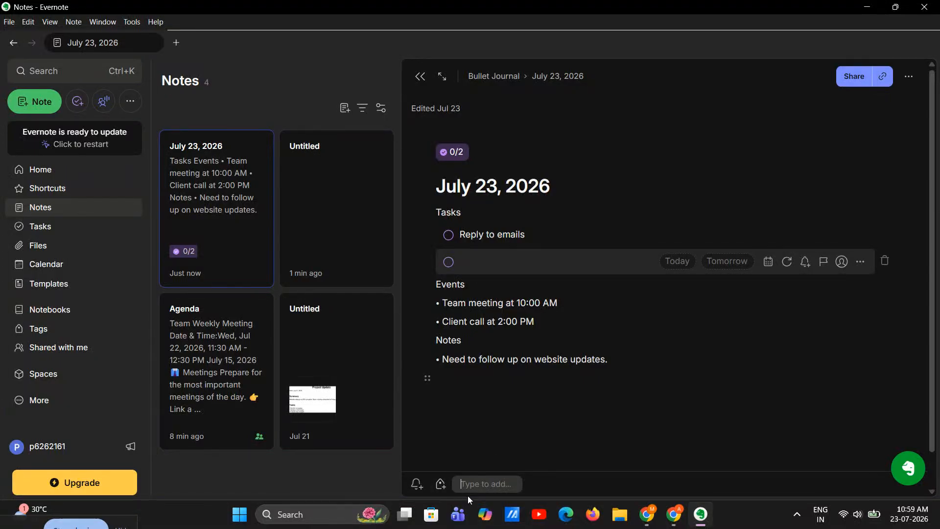
type("Workk")
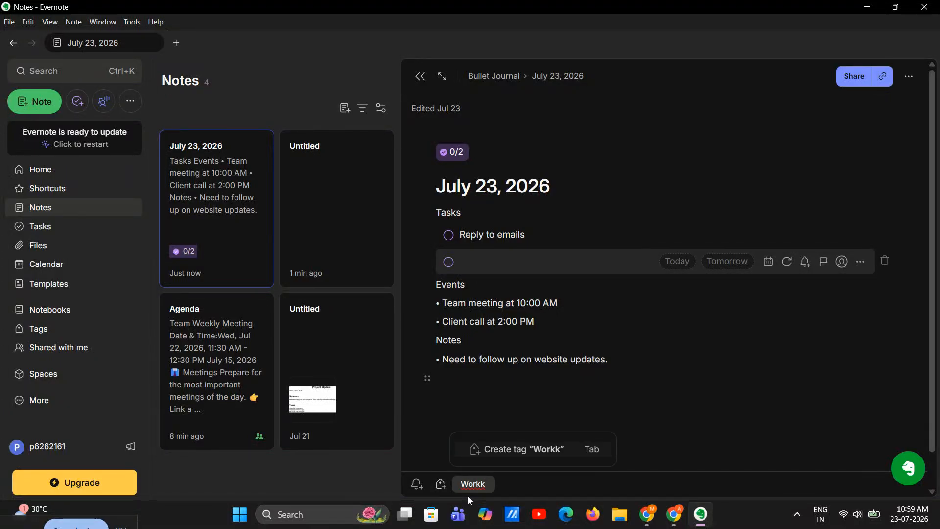
key("BackSpace")
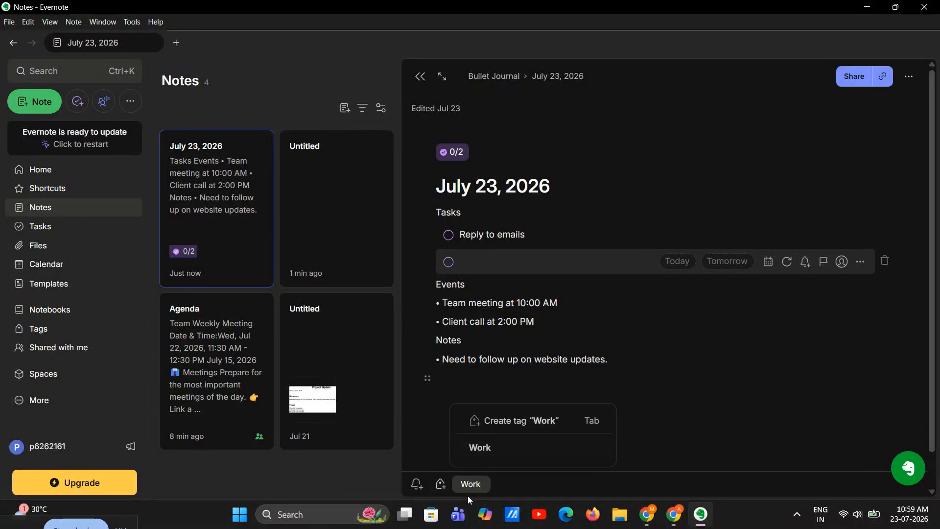
left_click(500, 452)
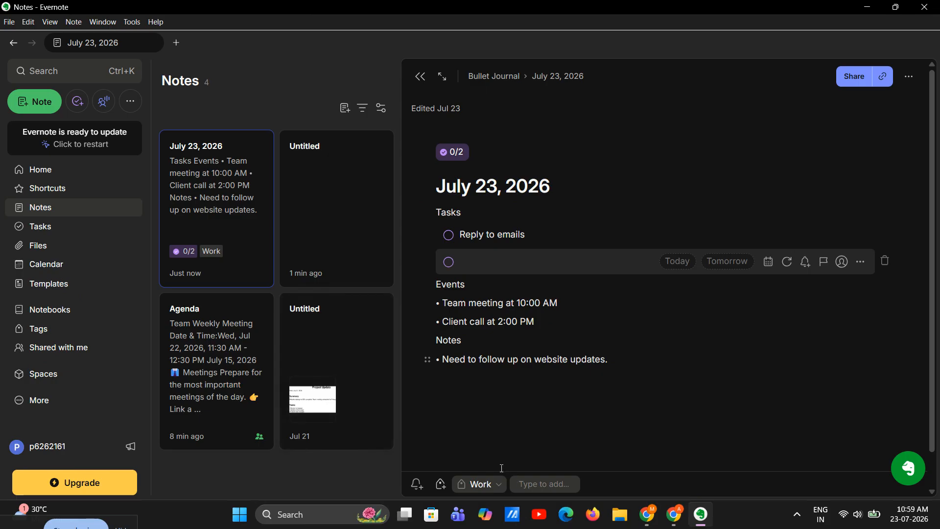
left_click(524, 485)
type("Pr")
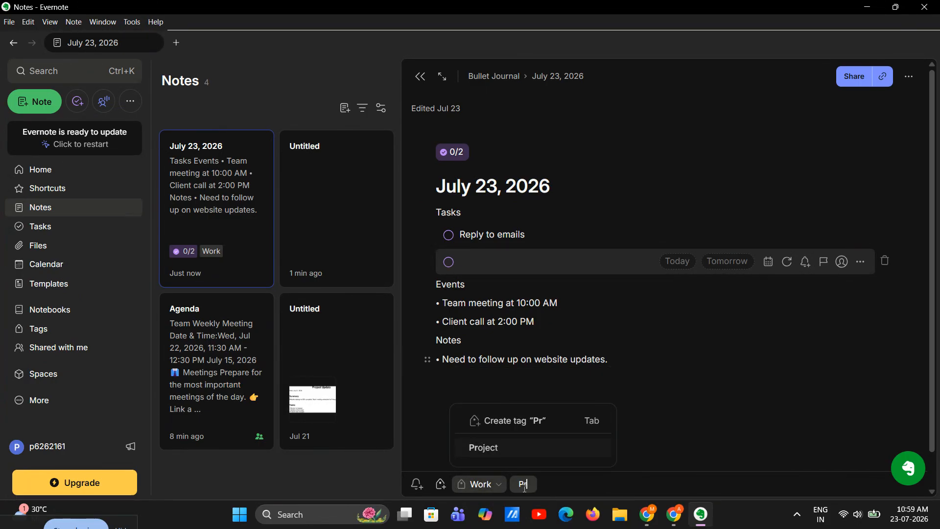
key("BackSpace")
type("ersonal")
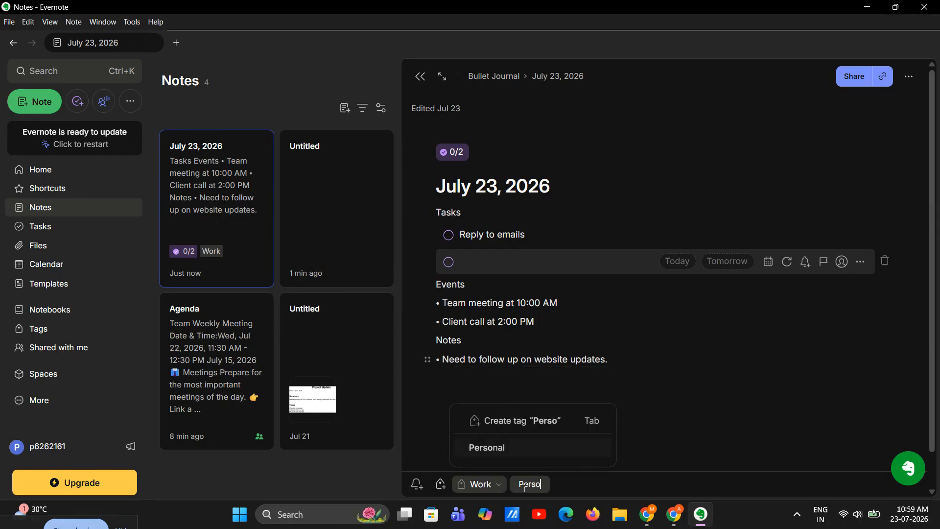
left_click(532, 452)
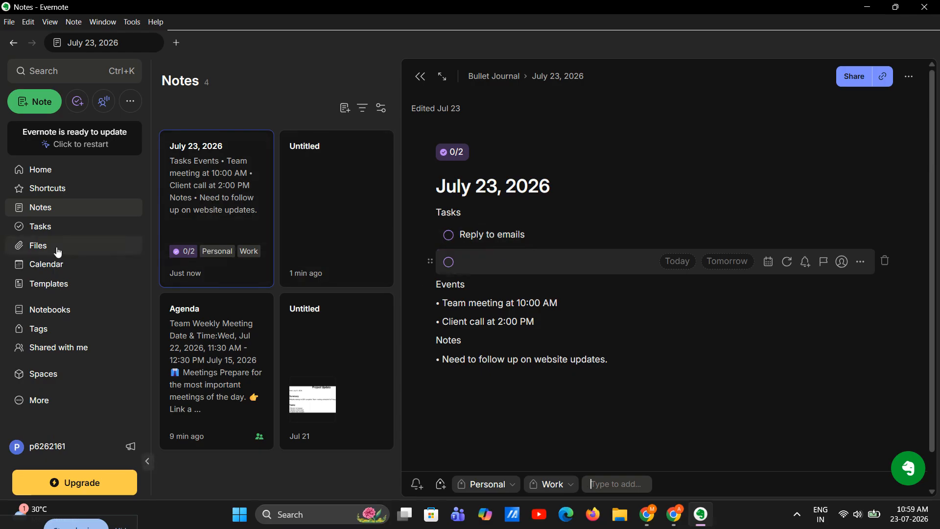
Look over the list of all tasks and return to the notes
left_click(40, 235)
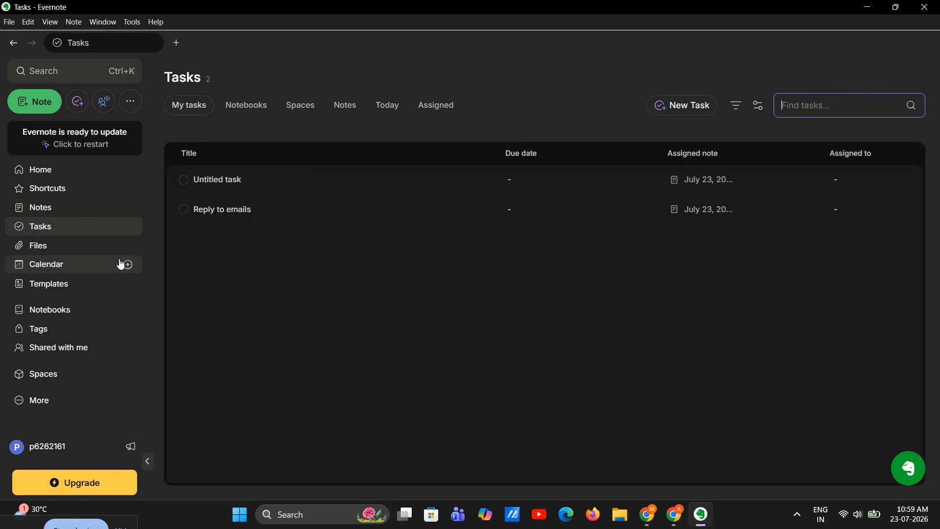
left_click(80, 210)
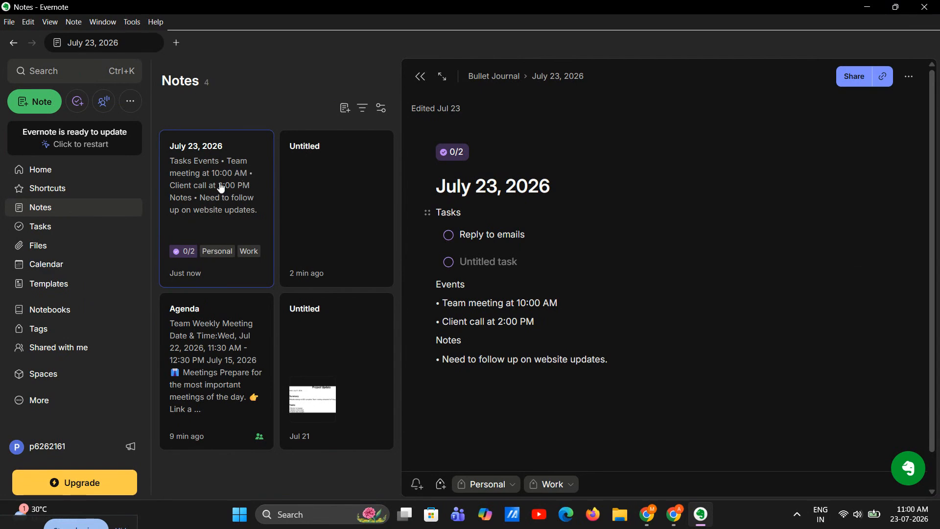
File the July 23, 2026 note in the Bullet Journal notebook, and delete that notebook's empty untitled note
left_click_drag(221, 188, 52, 330)
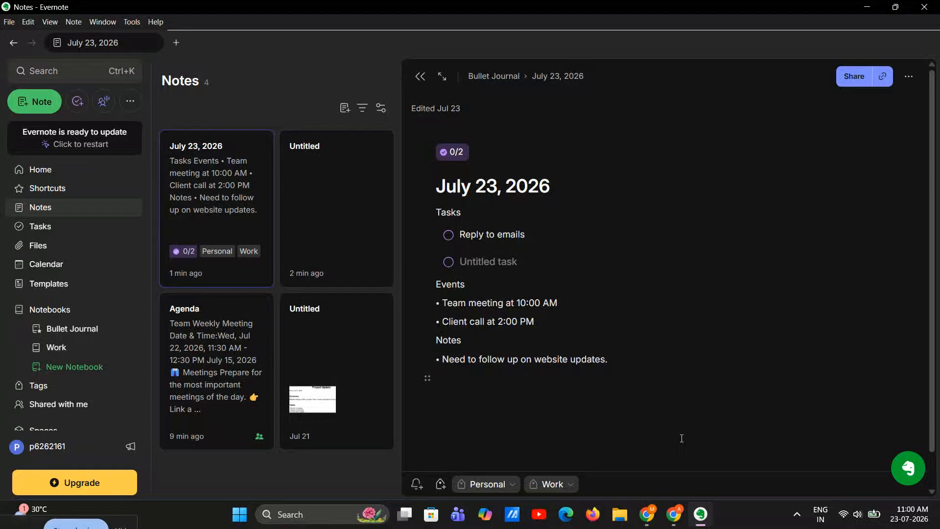
left_click(103, 331)
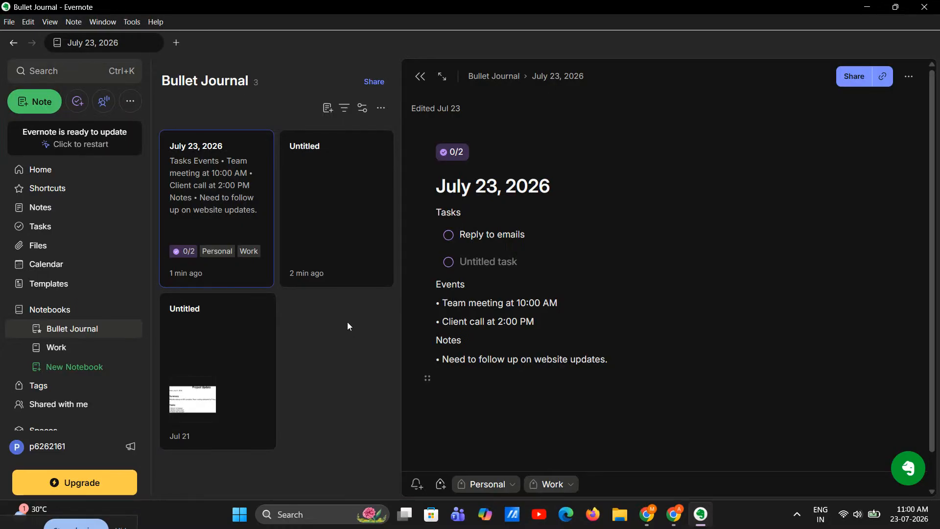
left_click(342, 269)
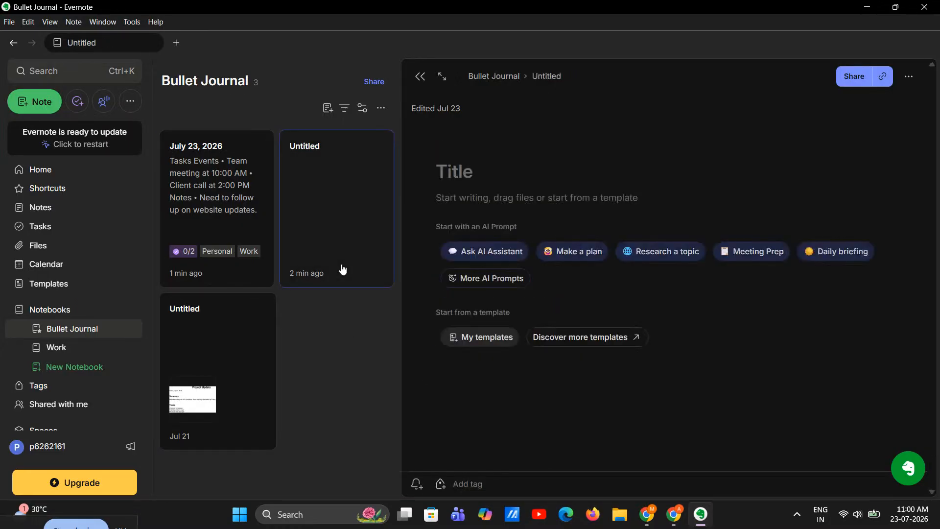
key("Delete")
left_click(254, 268)
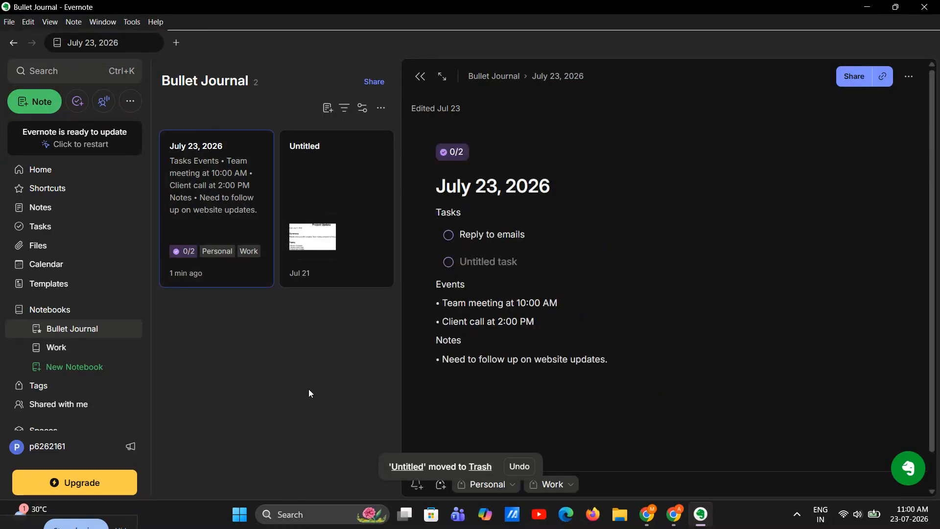
left_click(44, 207)
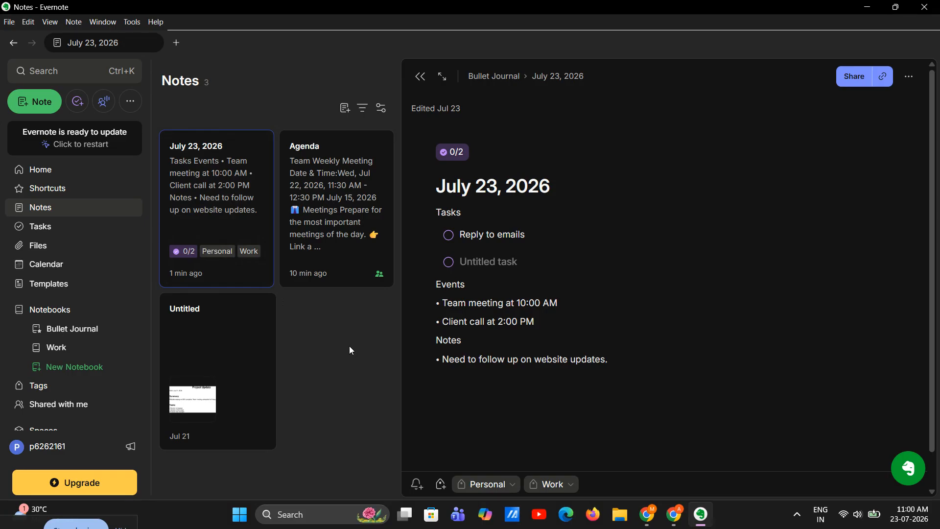